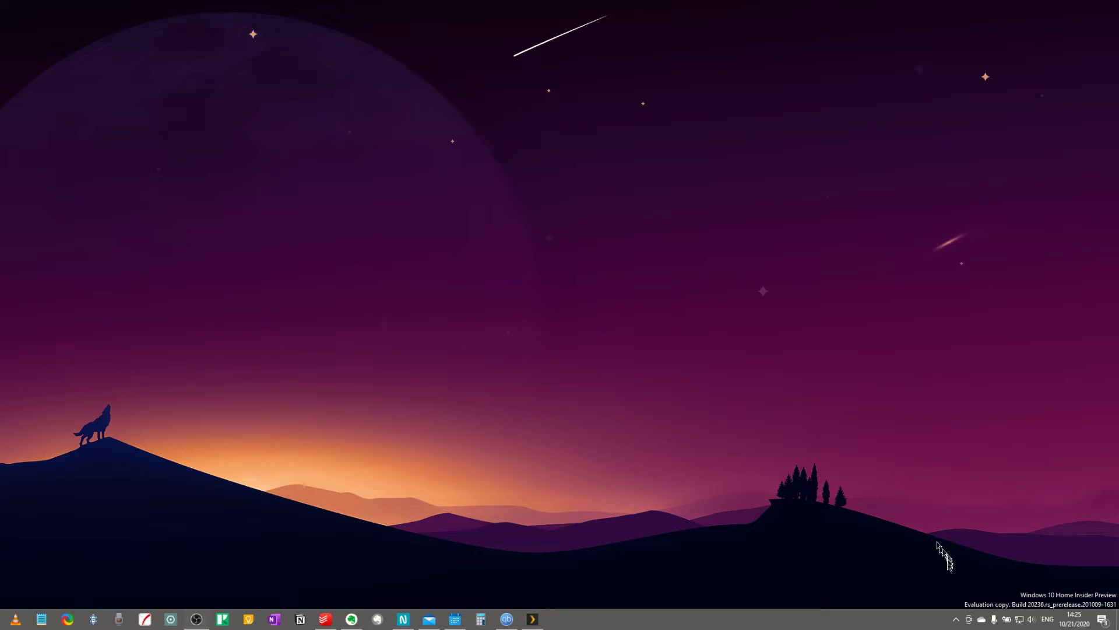
Restore the Evernote note window from its taskbar icon
left_click(352, 618)
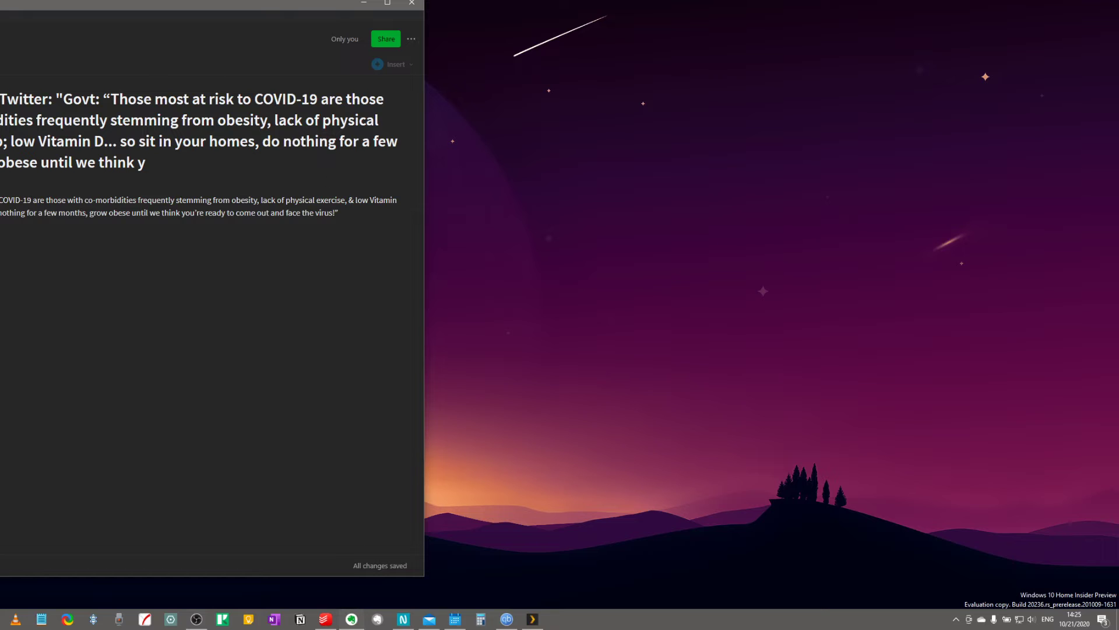
Centre the Evernote window, view About Evernote showing version 10.1.7, then close it
left_click_drag(21, 3, 642, 28)
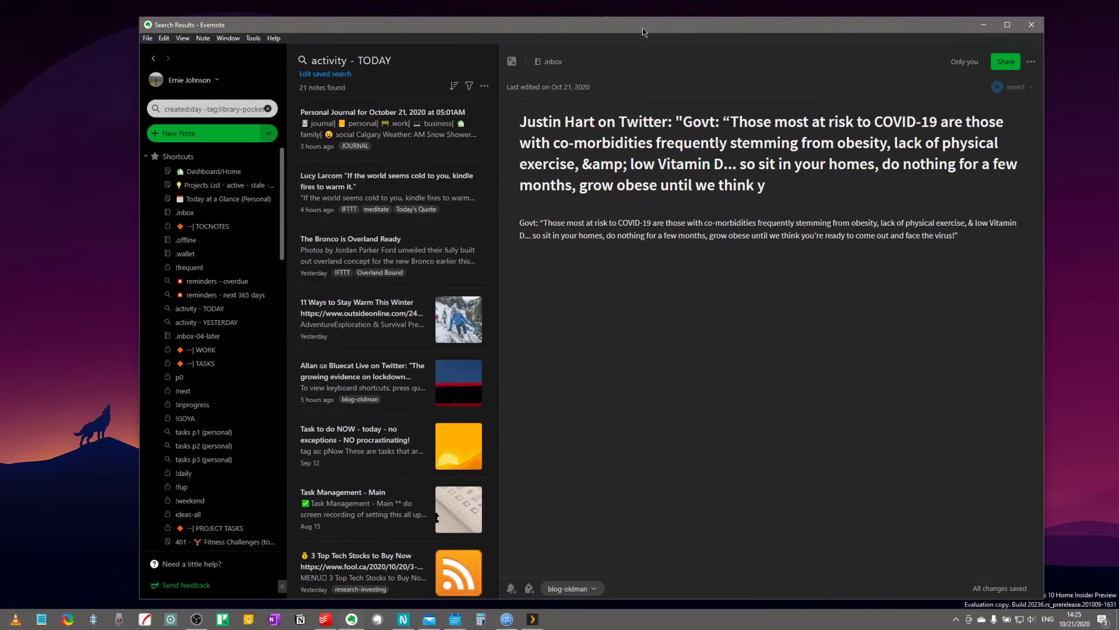
left_click(273, 38)
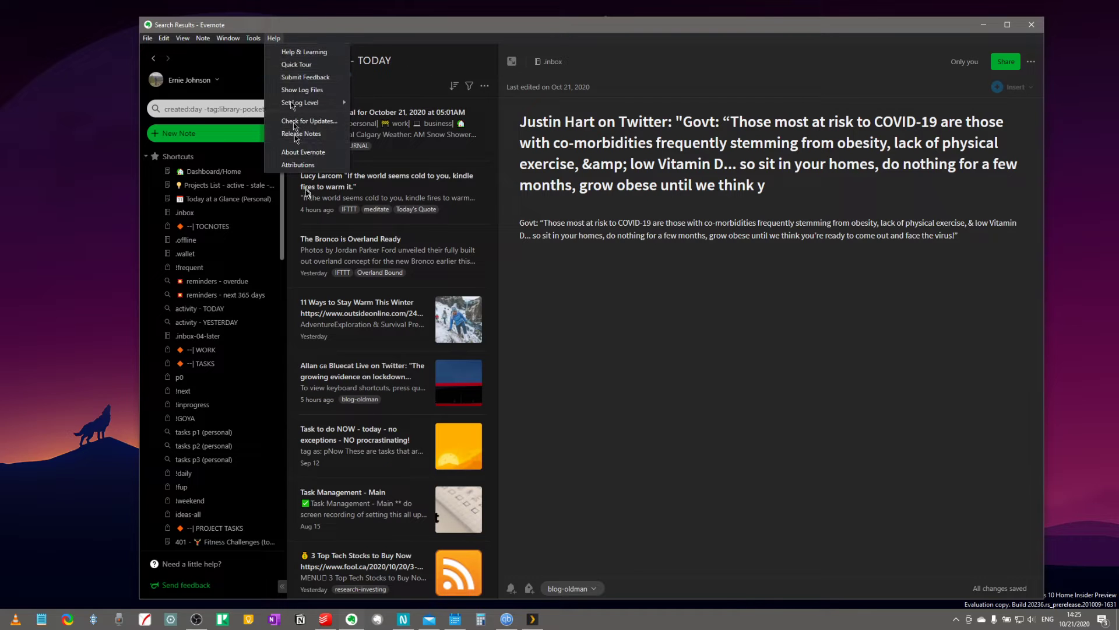
left_click(303, 153)
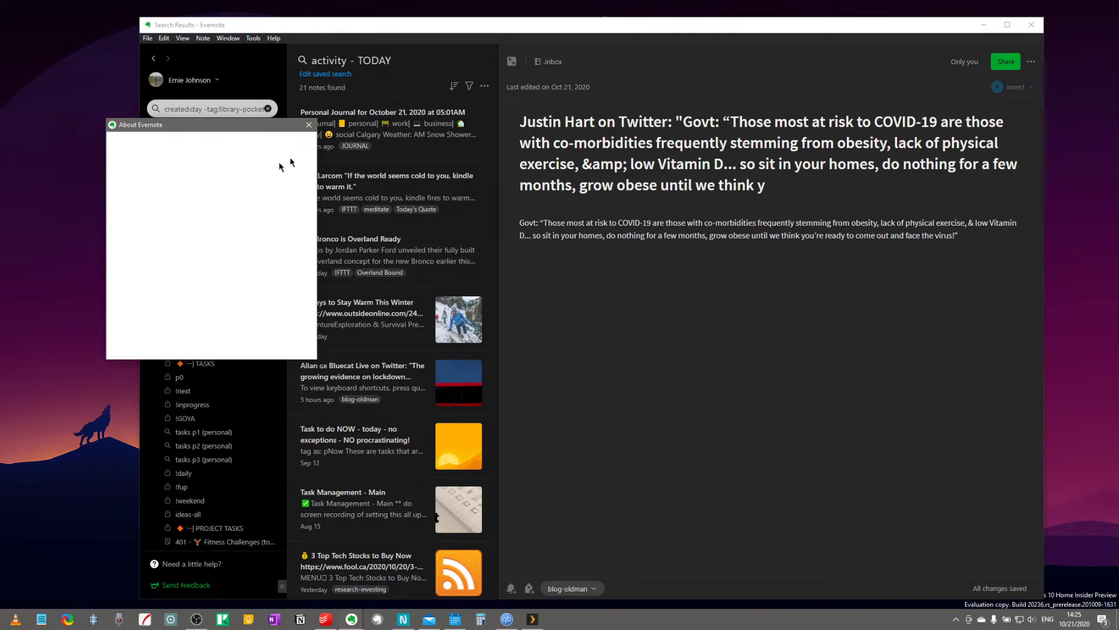
left_click_drag(211, 125, 552, 161)
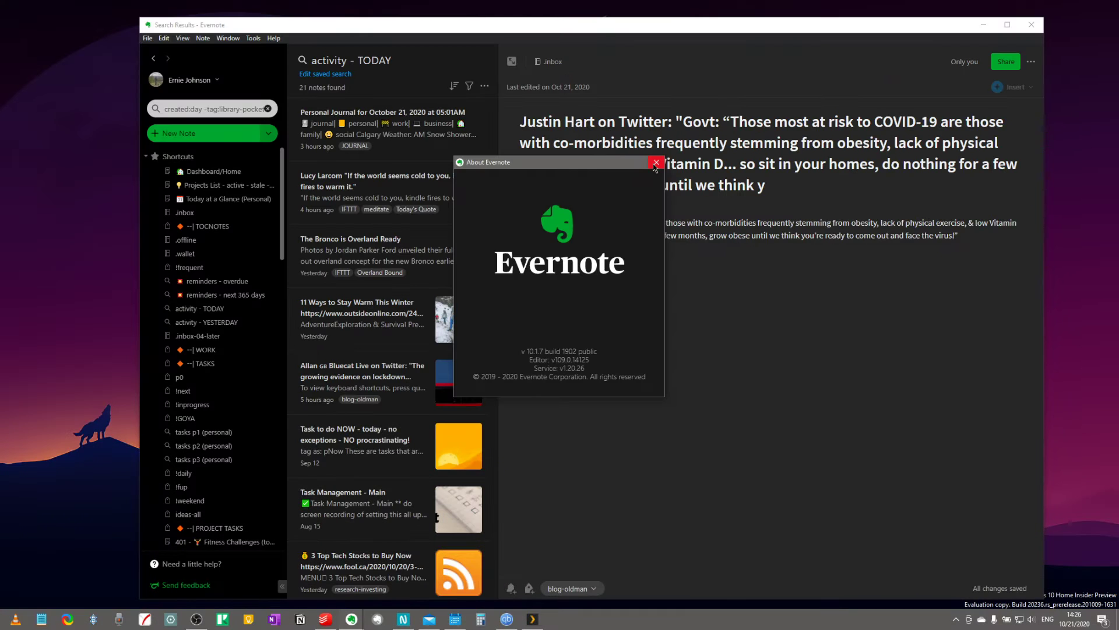
left_click(656, 163)
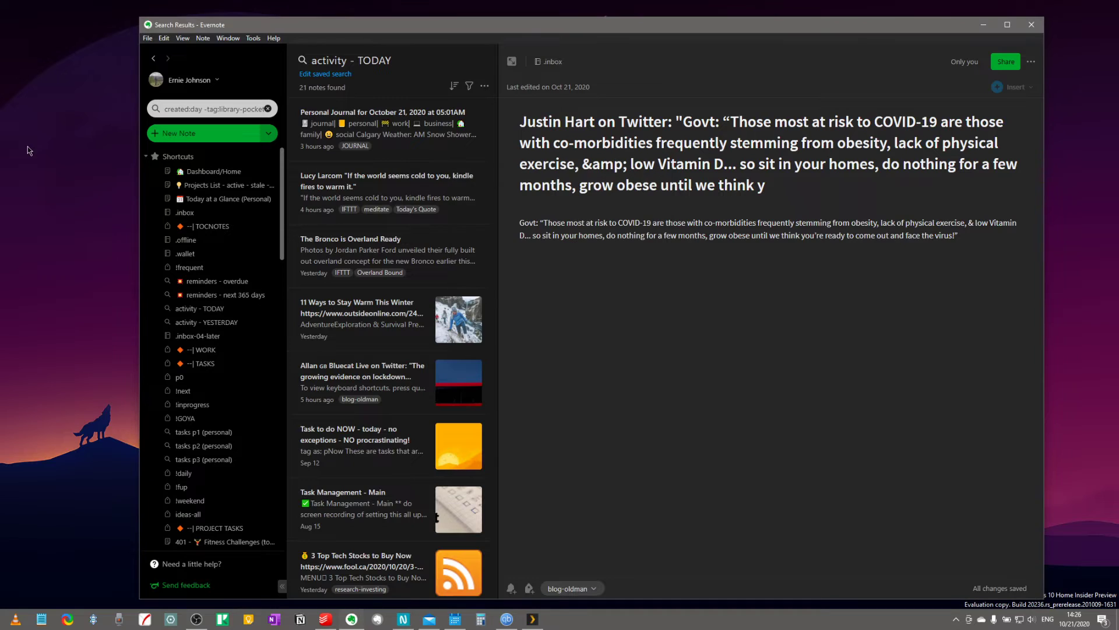
Confirm via Check for Updates that Evernote 10.1.7 is up to date
left_click(271, 38)
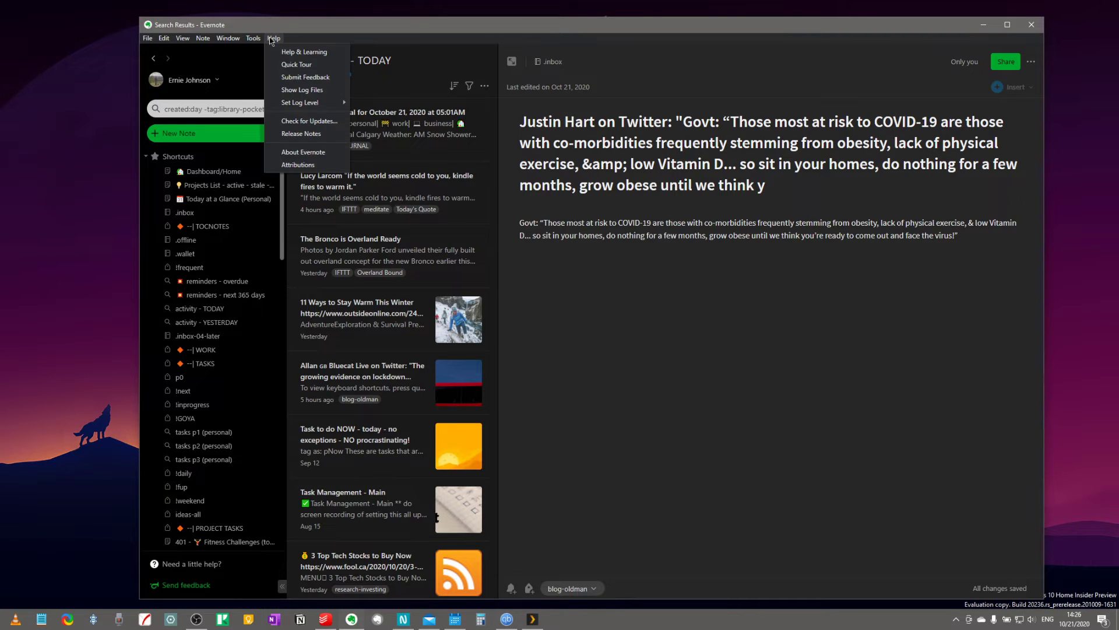
left_click(306, 121)
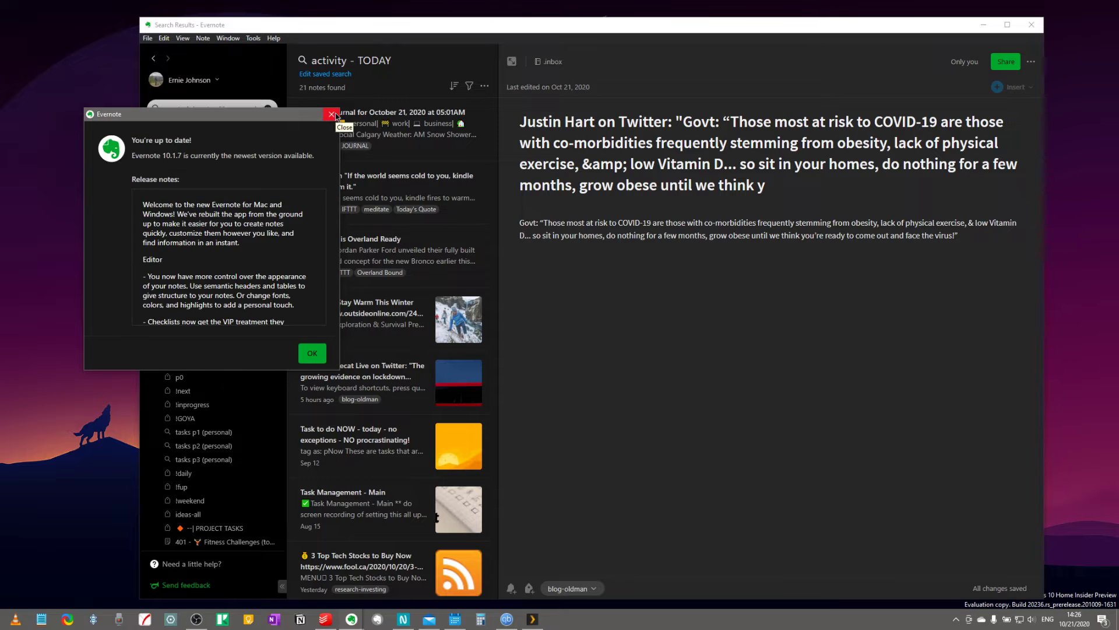
left_click(331, 114)
Open the release notes and highlight the Coming Soon passage about right-clicking the tray icon
left_click(274, 38)
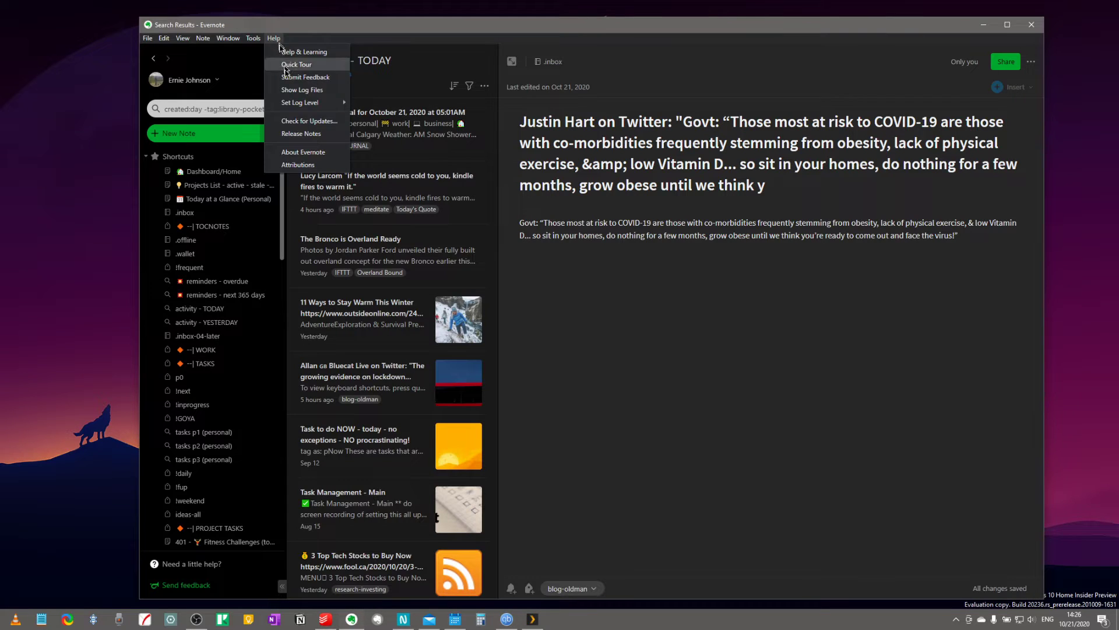
left_click(311, 131)
left_click_drag(183, 115, 617, 204)
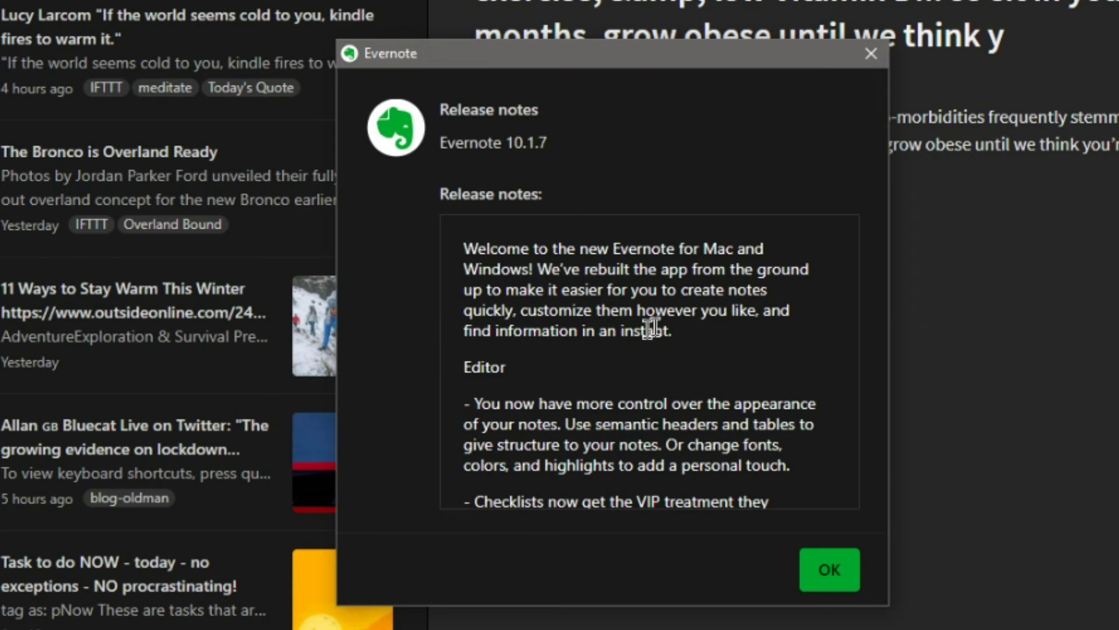
scroll(647, 327, "down", 2)
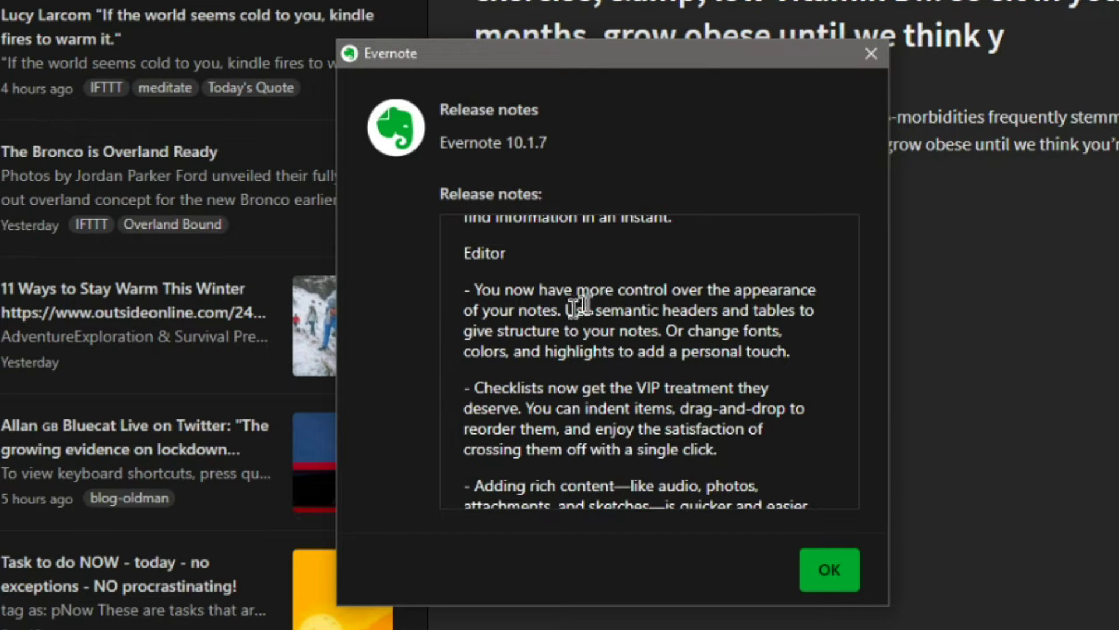
scroll(589, 306, "down", 2)
scroll(589, 306, "down", 2)
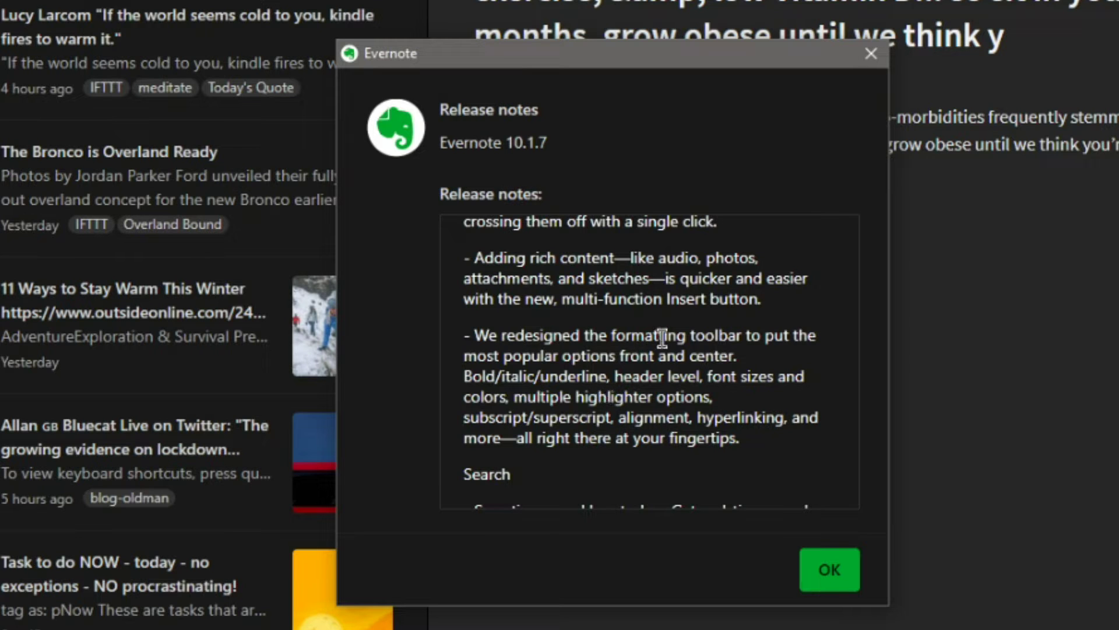
scroll(717, 341, "down", 4)
scroll(718, 343, "down", 8)
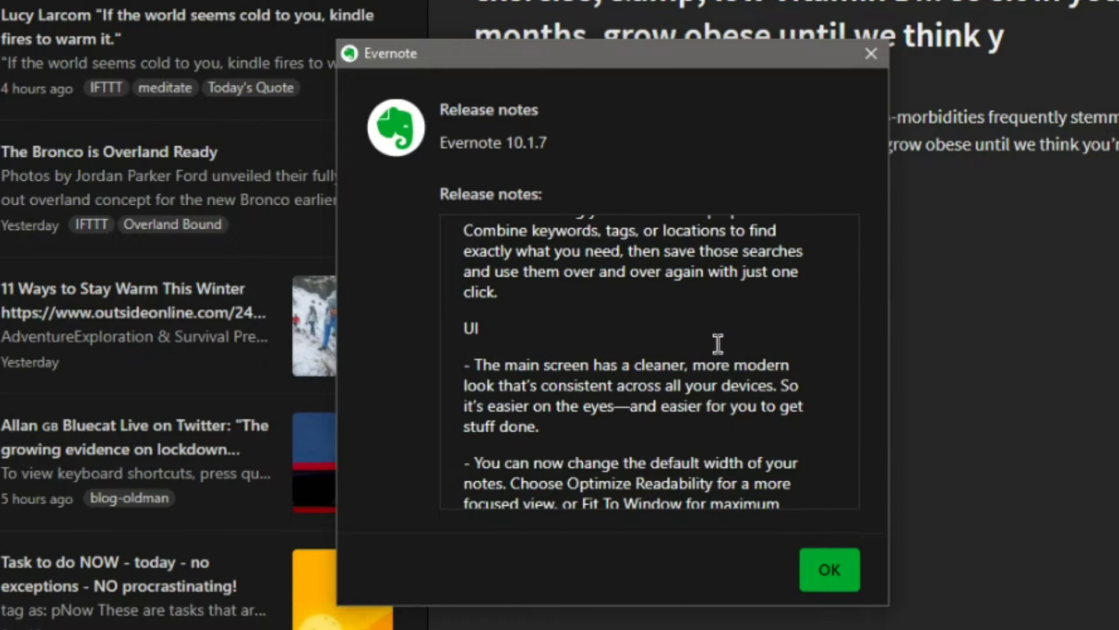
scroll(563, 373, "down", 4)
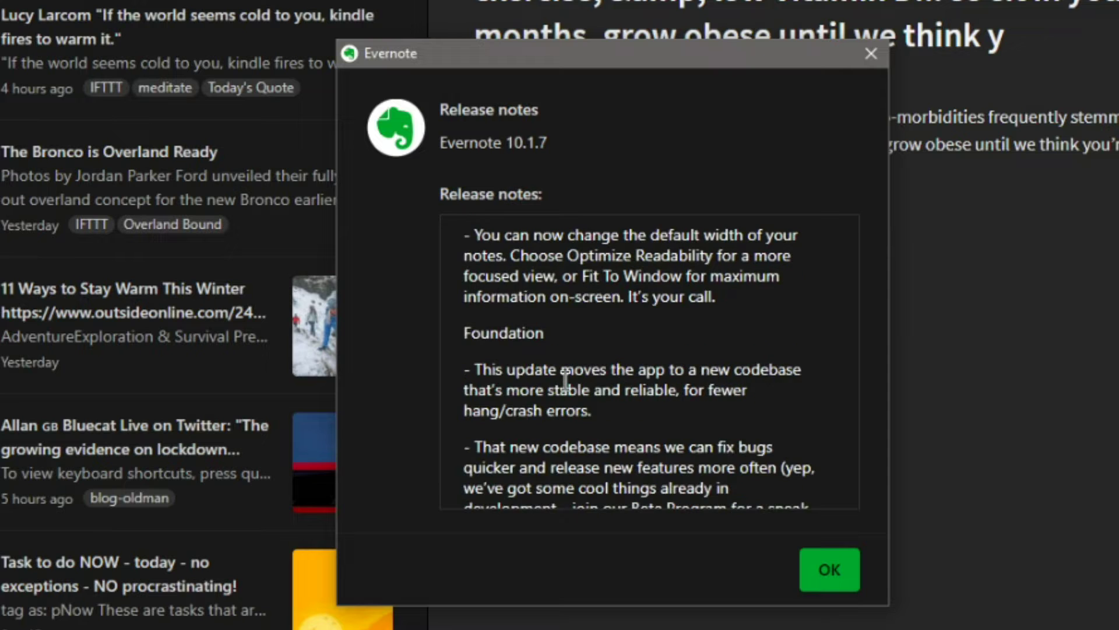
scroll(564, 382, "down", 6)
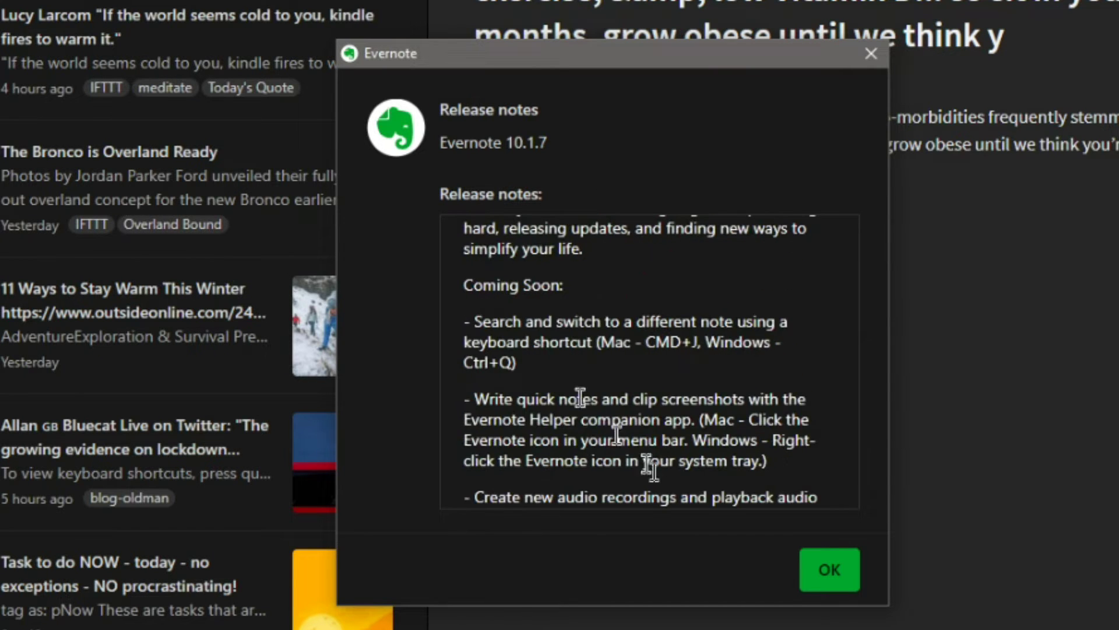
scroll(670, 400, "down", 1)
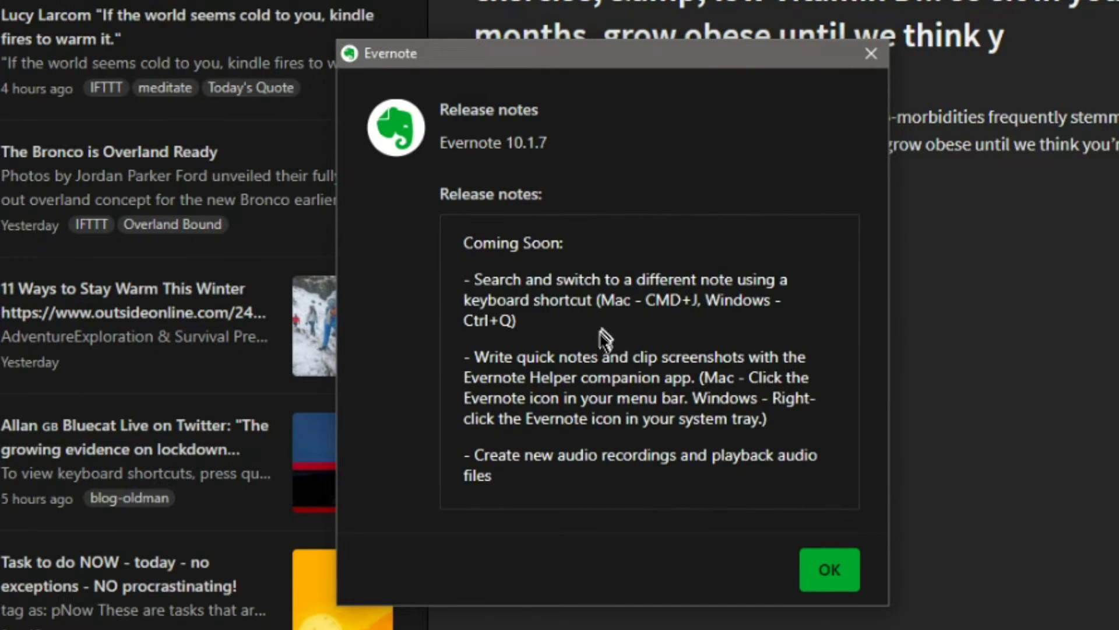
left_click_drag(490, 357, 777, 417)
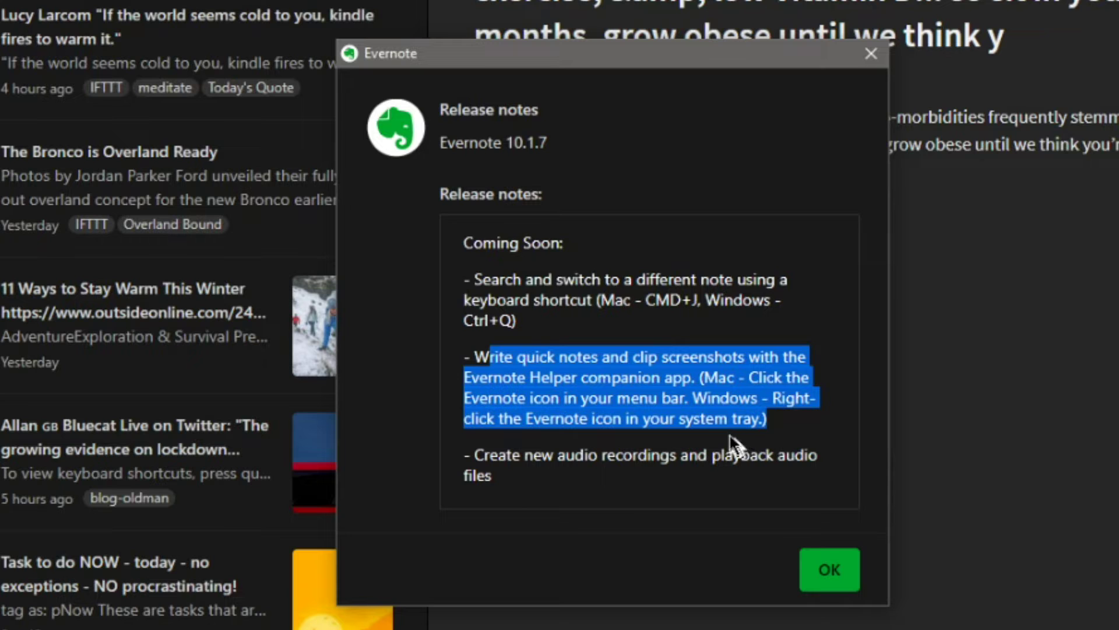
Close the release notes and reveal the hidden notification-area icons
left_click(827, 575)
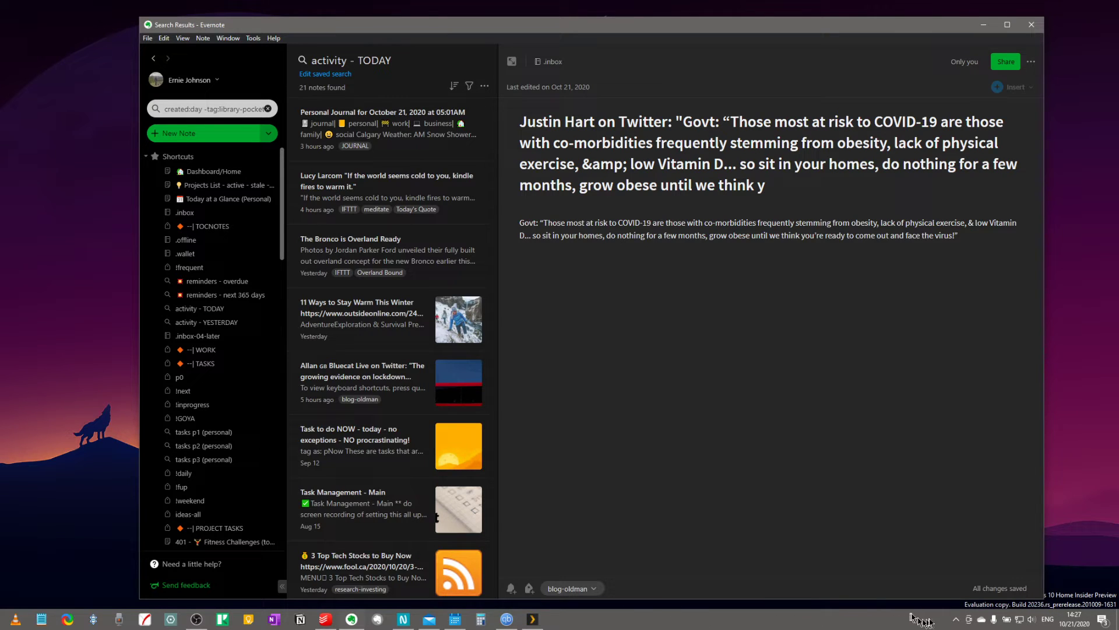
left_click(956, 623)
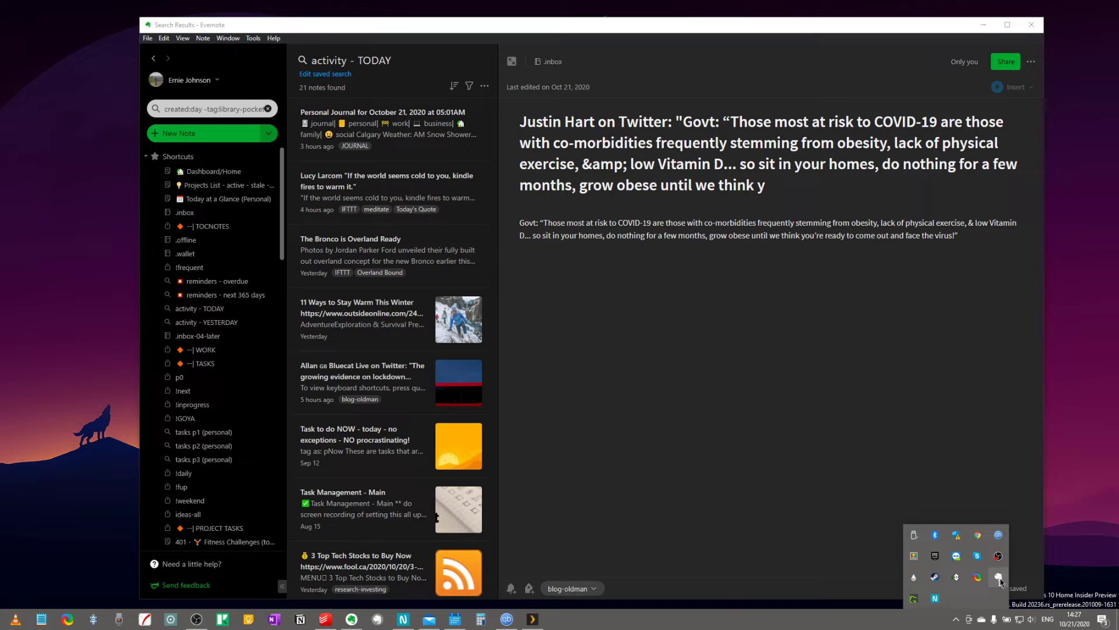
Check the Evernote tray menu lists Open Evernote, New Note, Quit Evernote, then close the panel
right_click(999, 578)
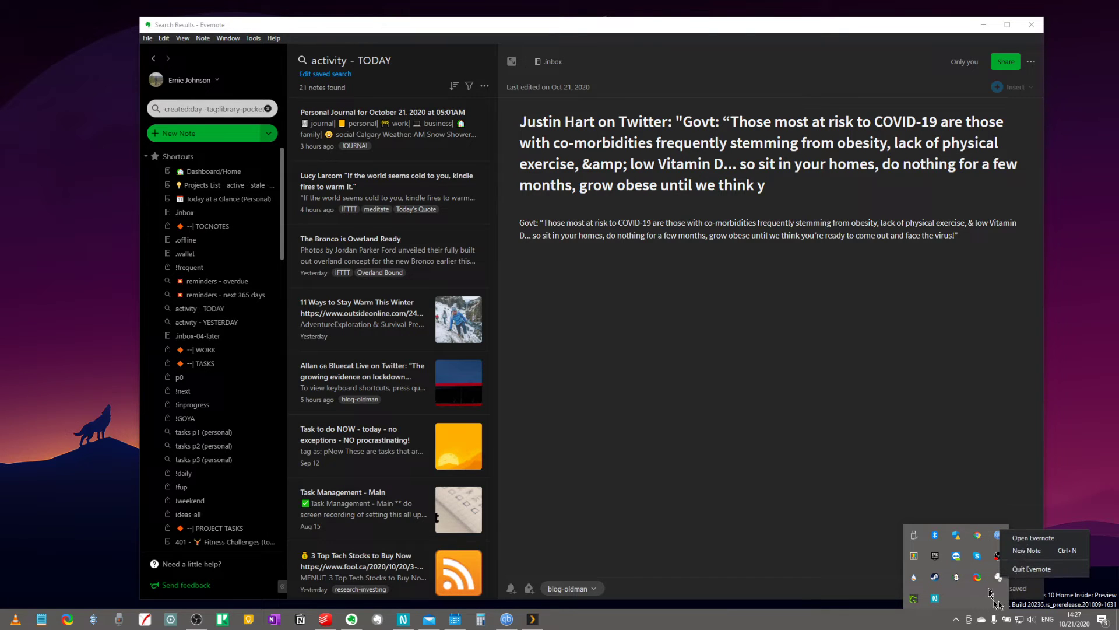
left_click(998, 578)
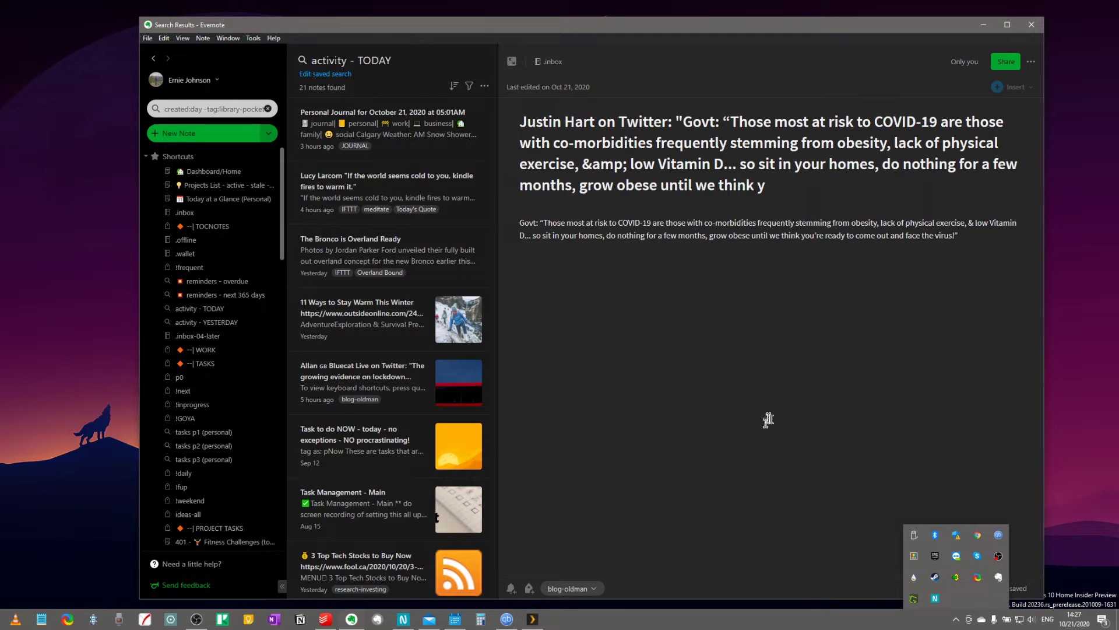
left_click(768, 419)
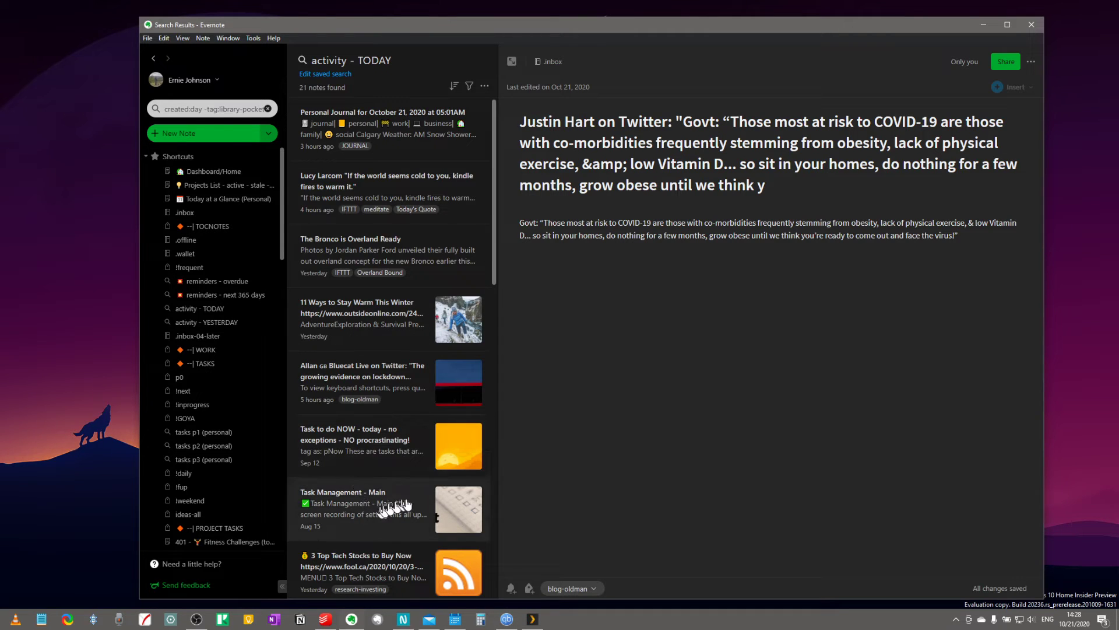
left_click(276, 39)
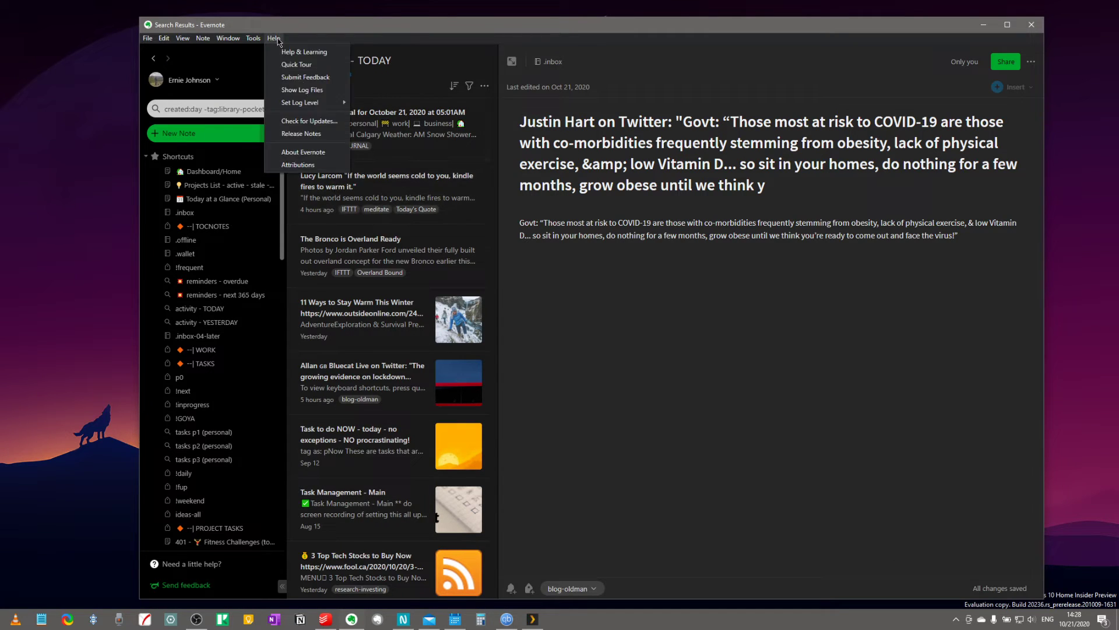
left_click(308, 121)
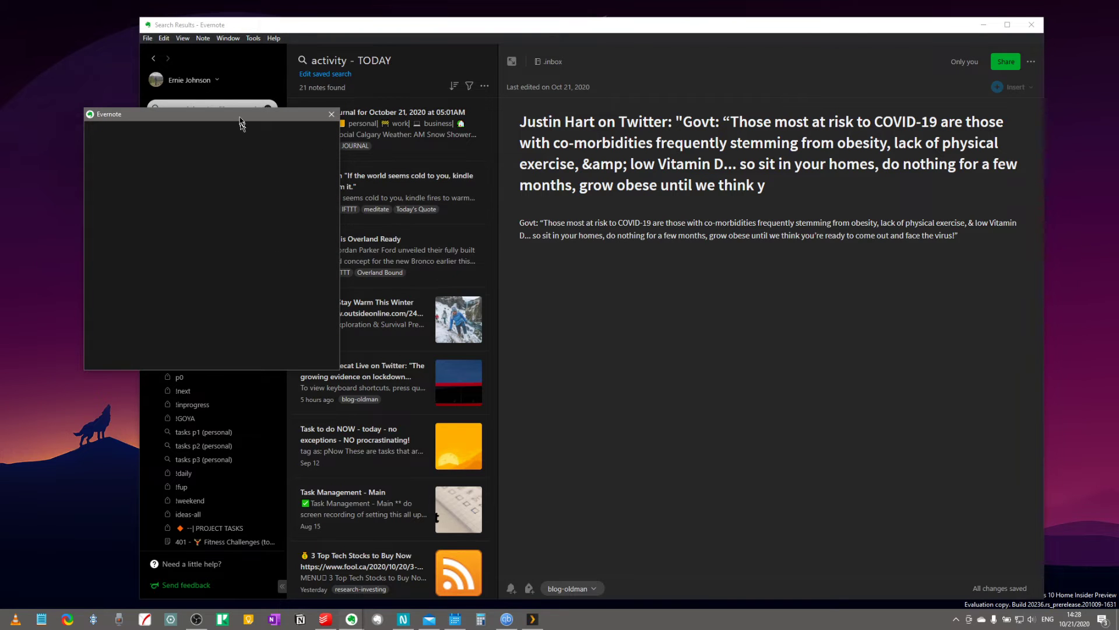
left_click_drag(241, 123, 699, 242)
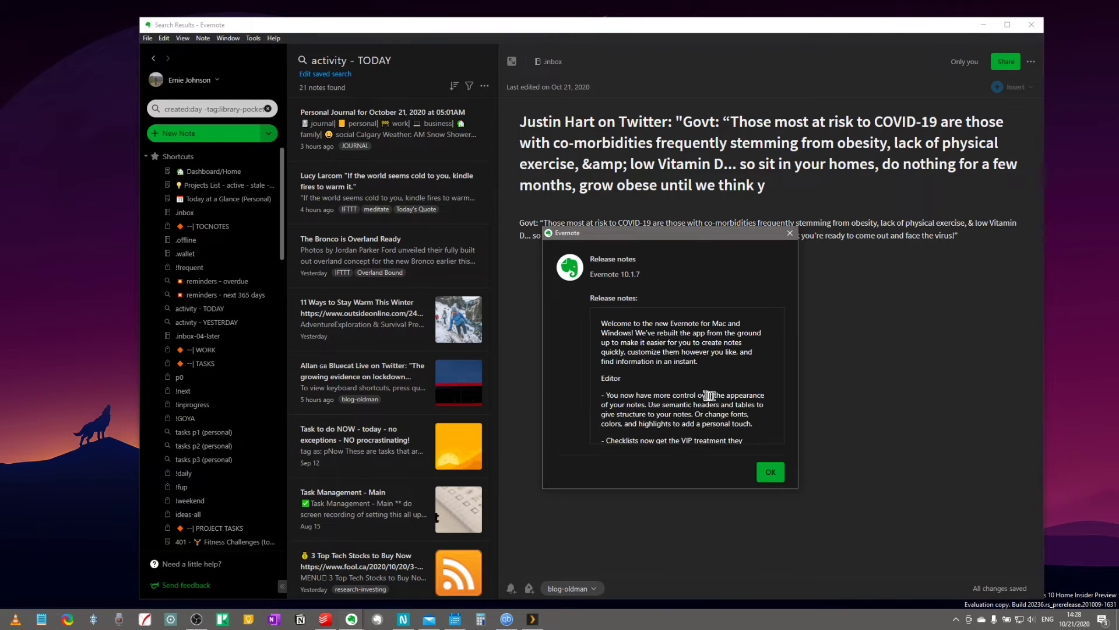
scroll(700, 396, "down", 10)
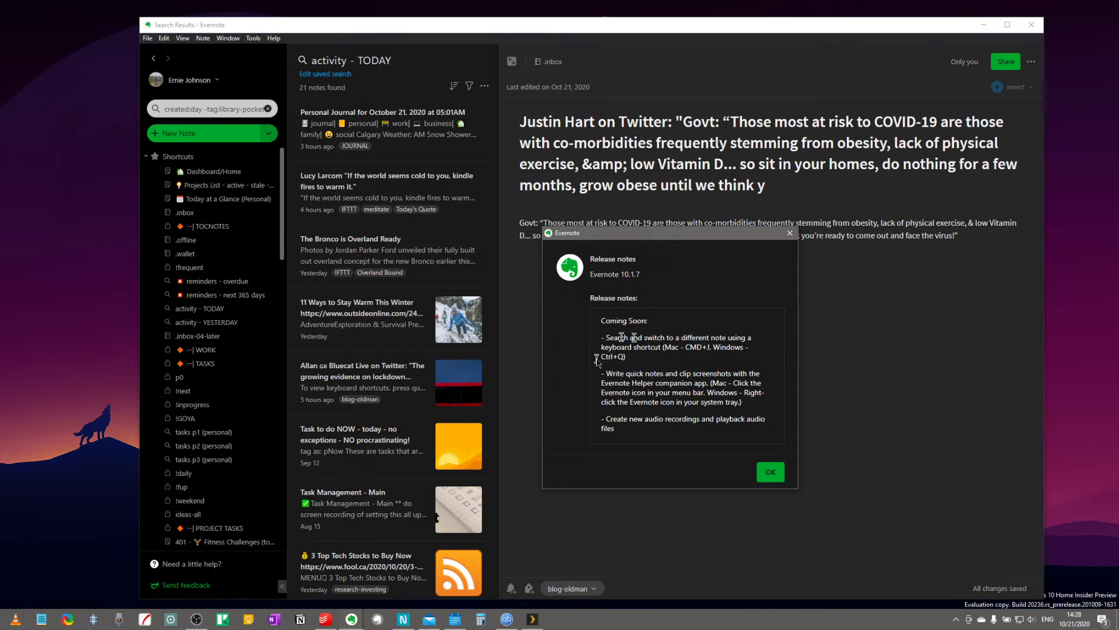
left_click(769, 471)
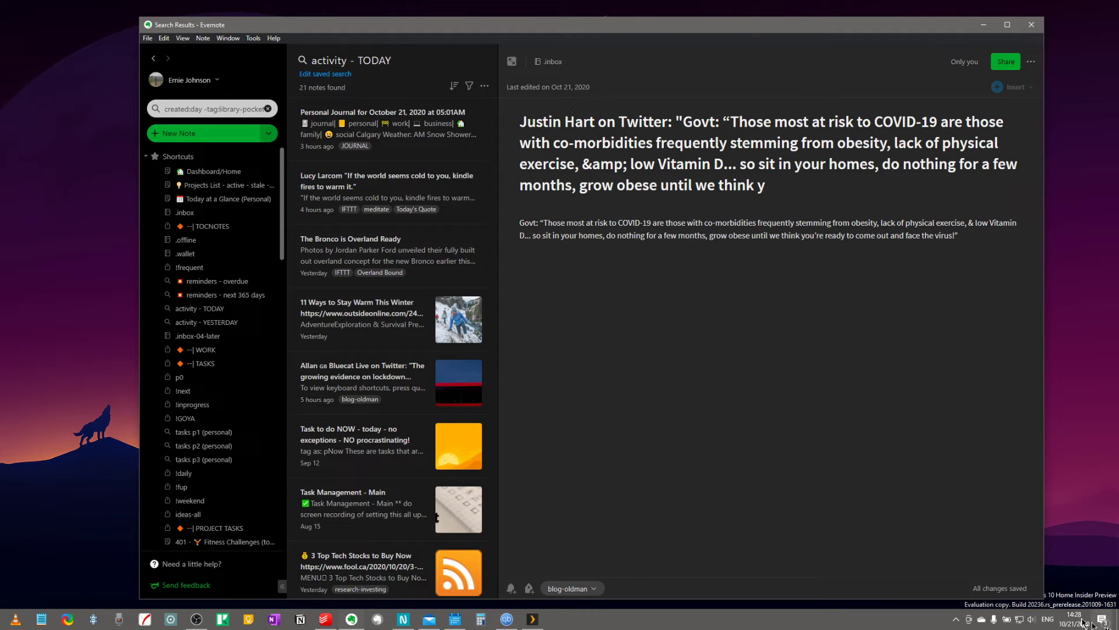
left_click(956, 619)
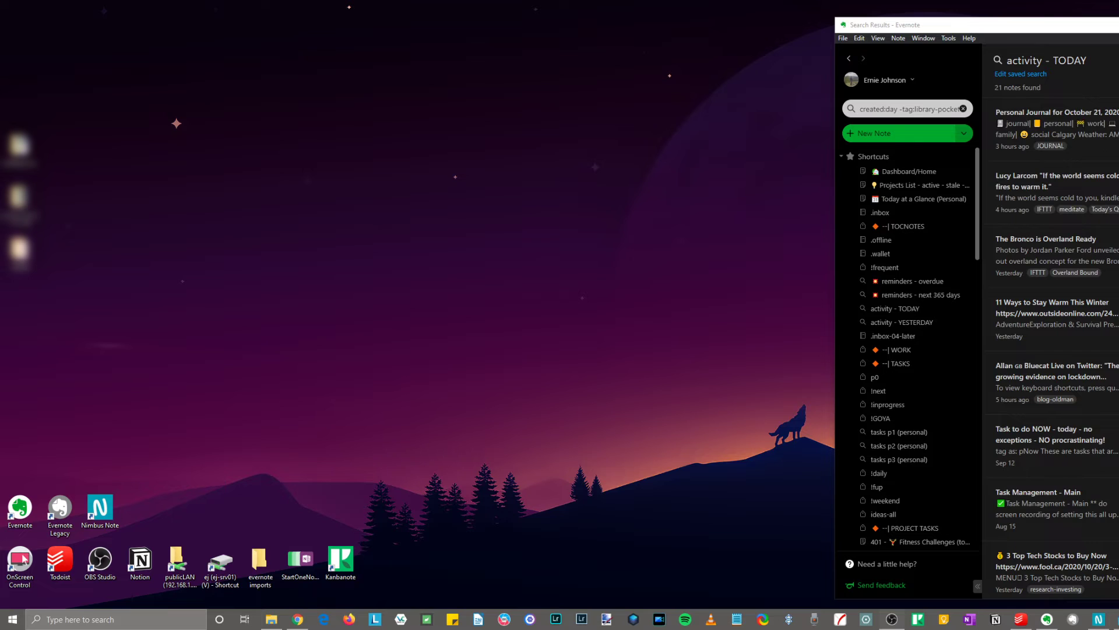
Search 'settin' from the Start menu and launch the Settings app
left_click(23, 621)
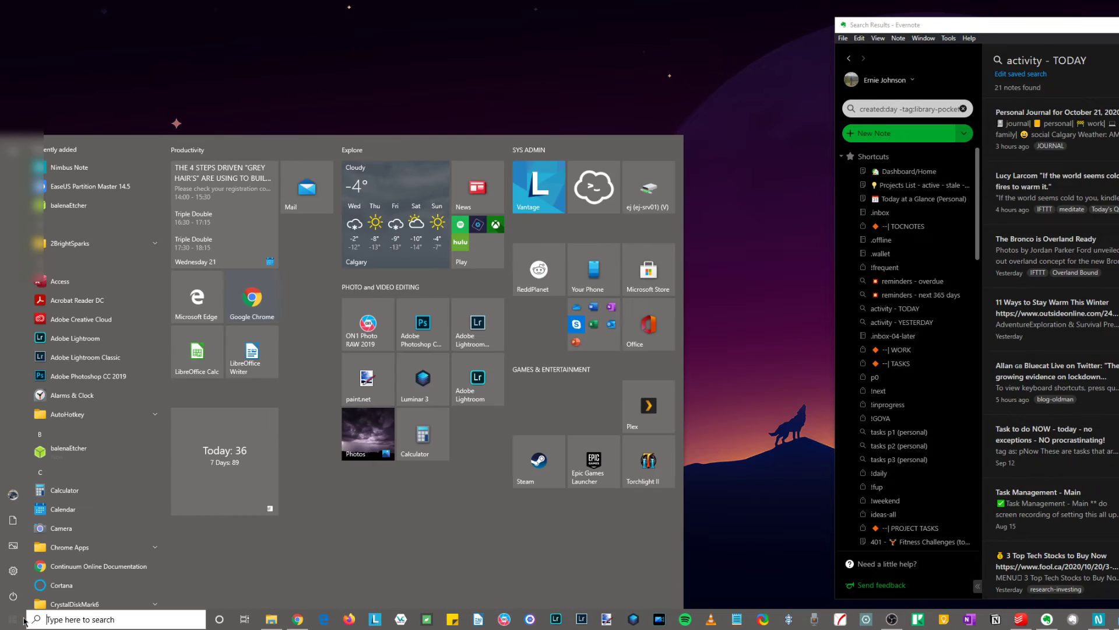
type("tas")
type("settin")
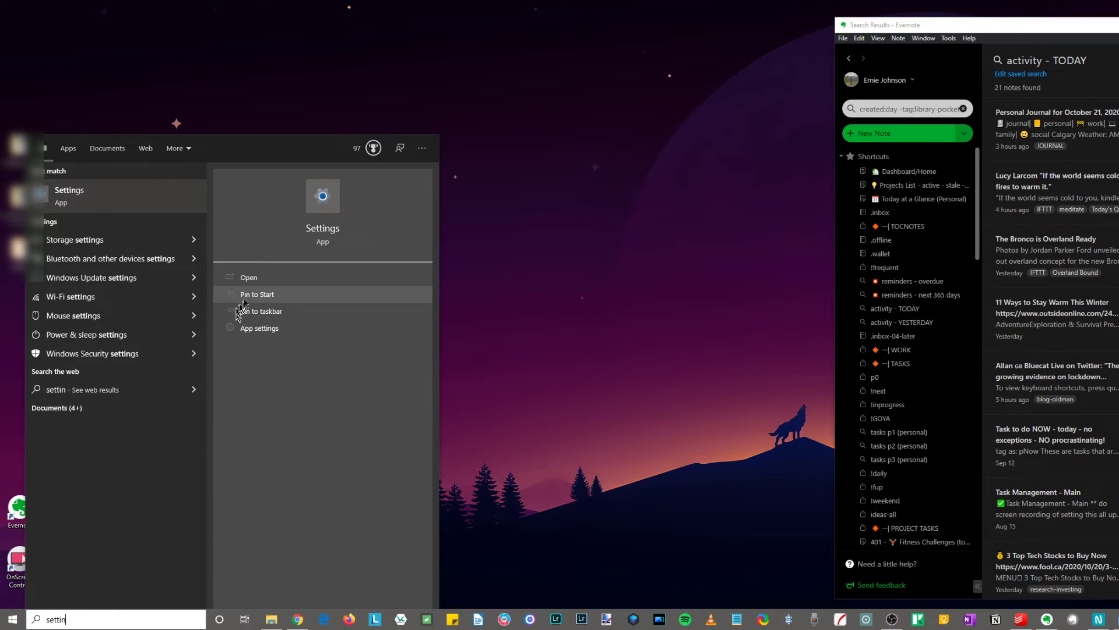
left_click(249, 280)
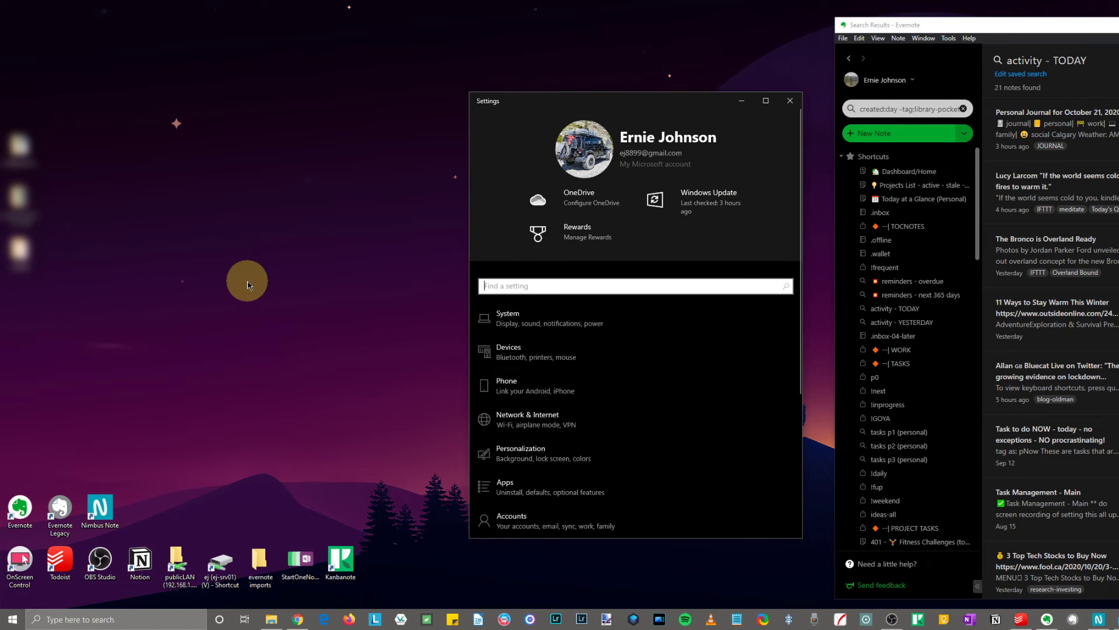
Search 'tas' in Settings and open 'Select which icons appear on the taskbar'
type("task")
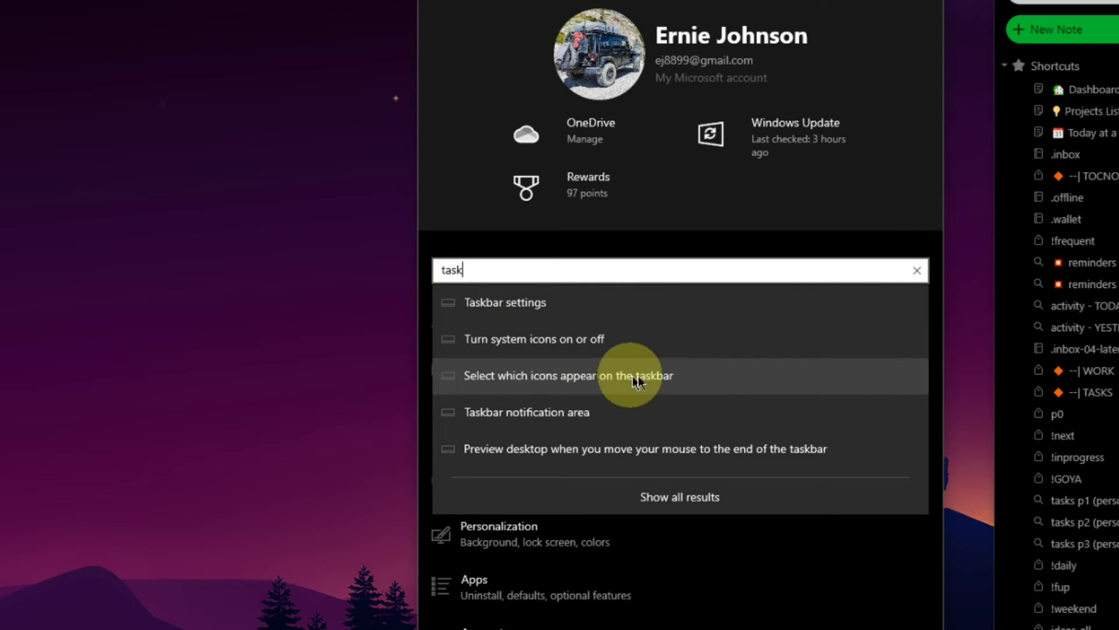
left_click(663, 375)
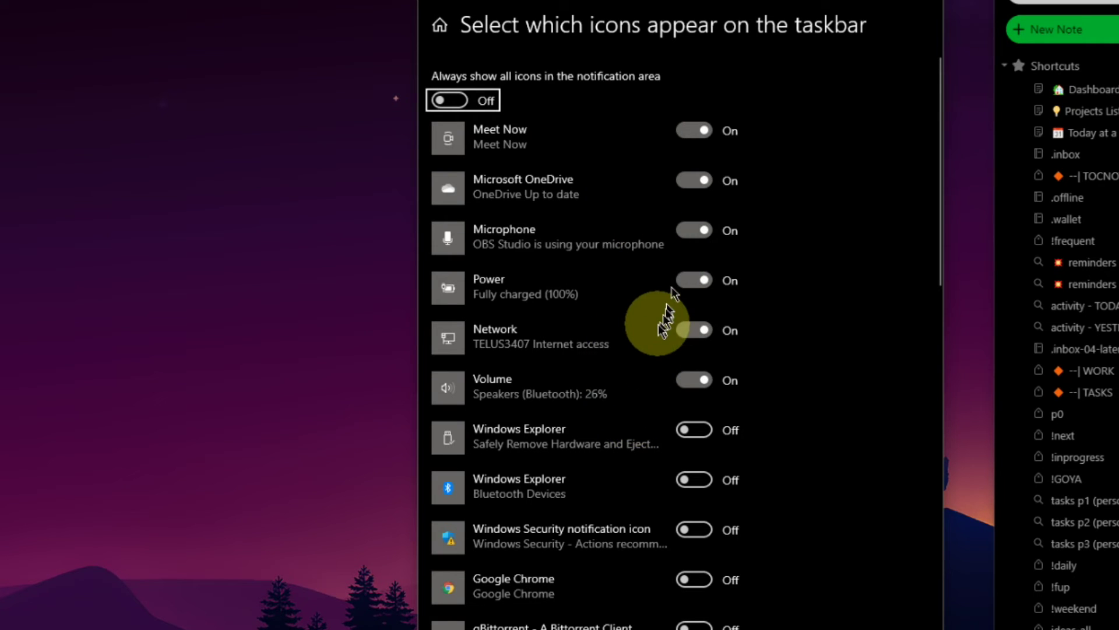
Switch the Evernote toggle in the taskbar icon list from Off to On
scroll(659, 329, "down", 2)
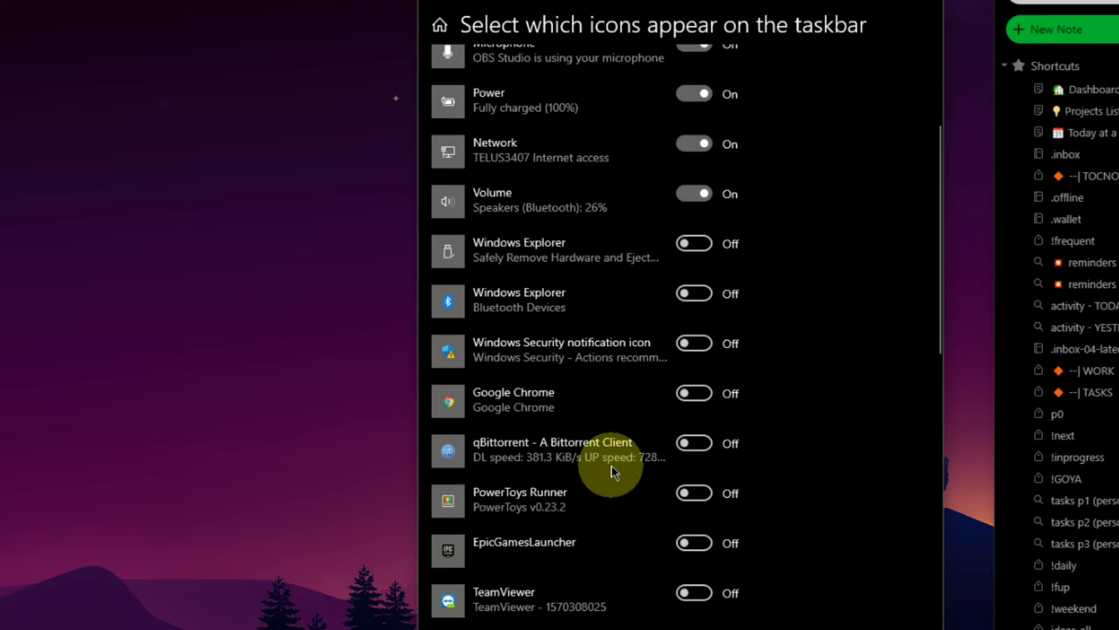
scroll(615, 472, "down", 3)
scroll(612, 472, "down", 8)
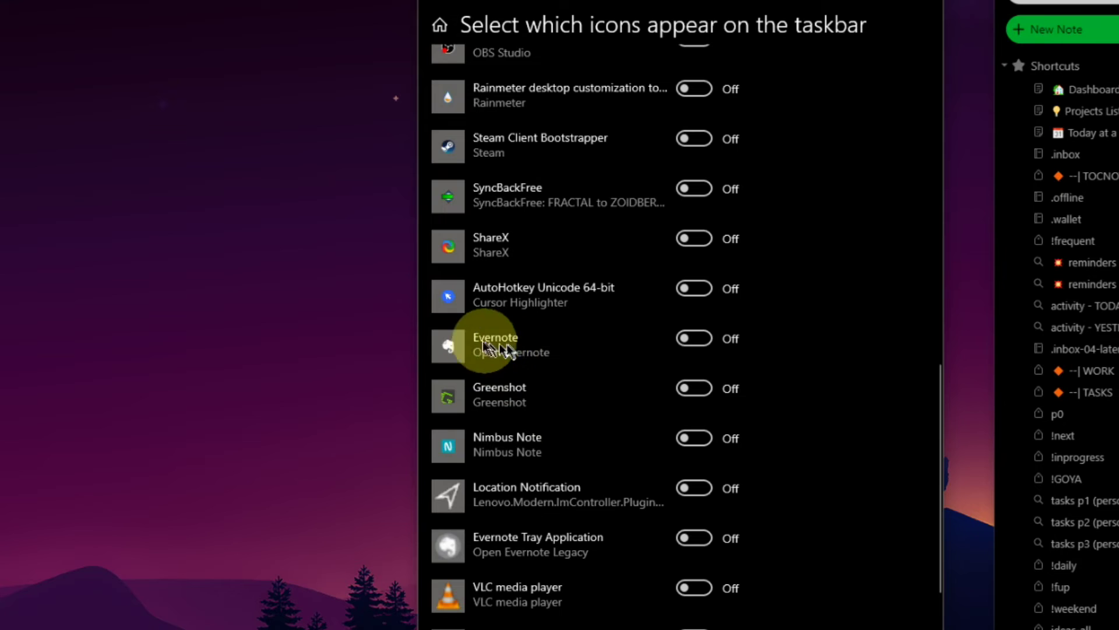
left_click(703, 341)
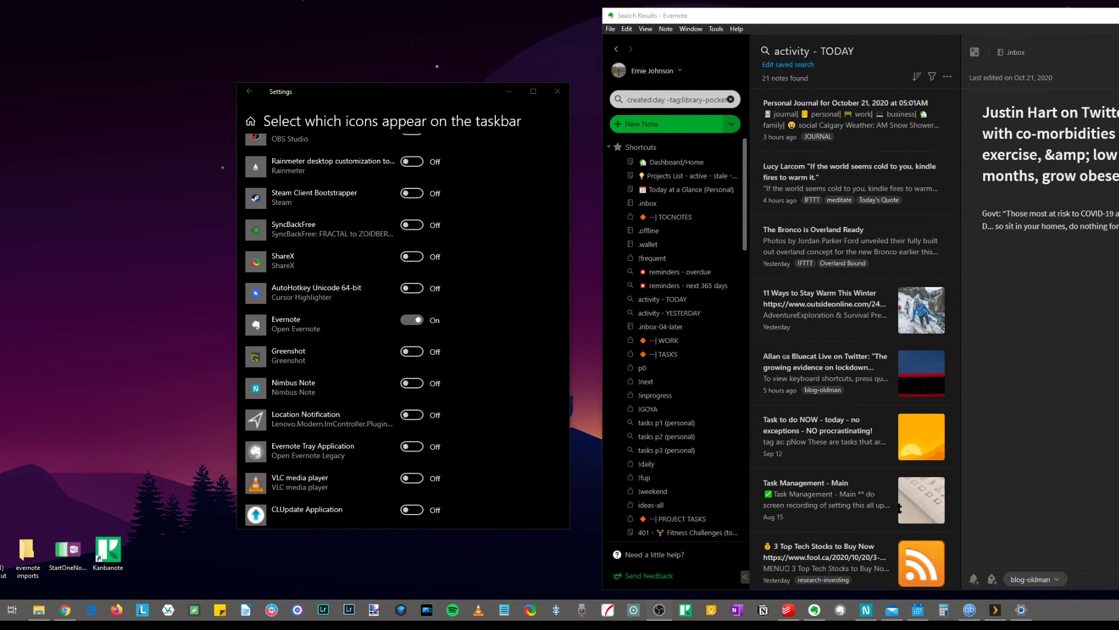
left_click(553, 97)
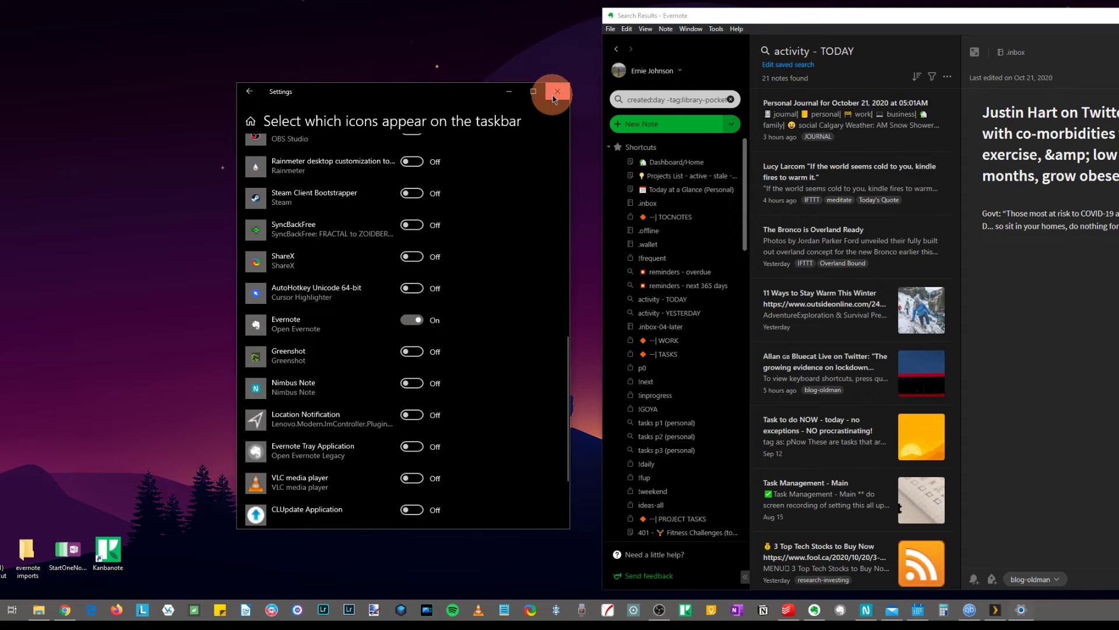
Review the taskbar icon list, then close the Settings window
scroll(399, 349, "down", 3)
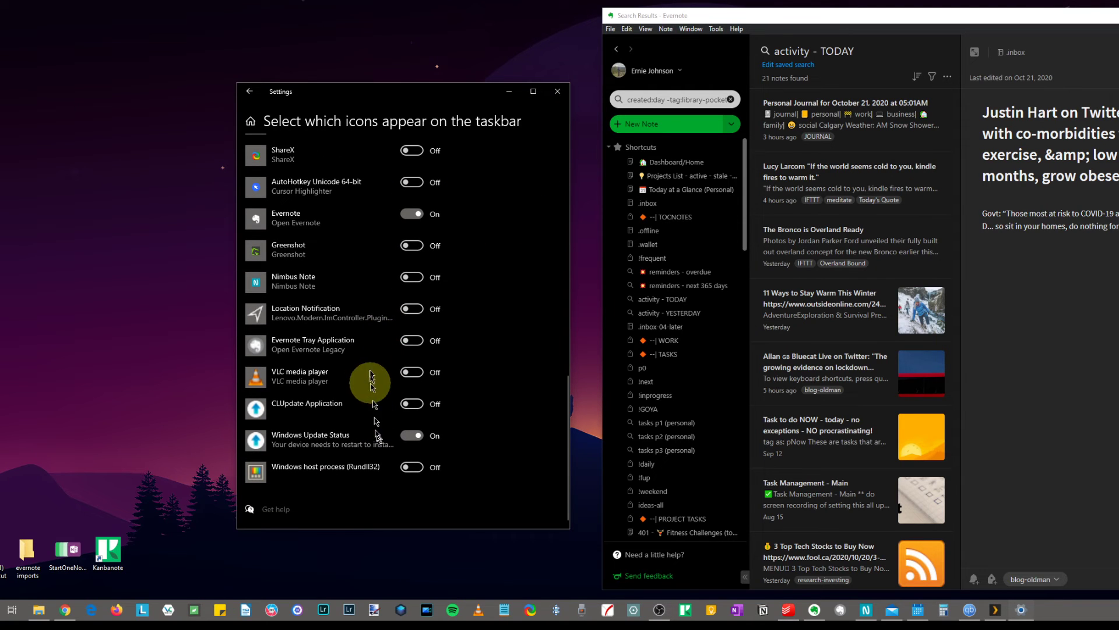
scroll(373, 309, "up", 10)
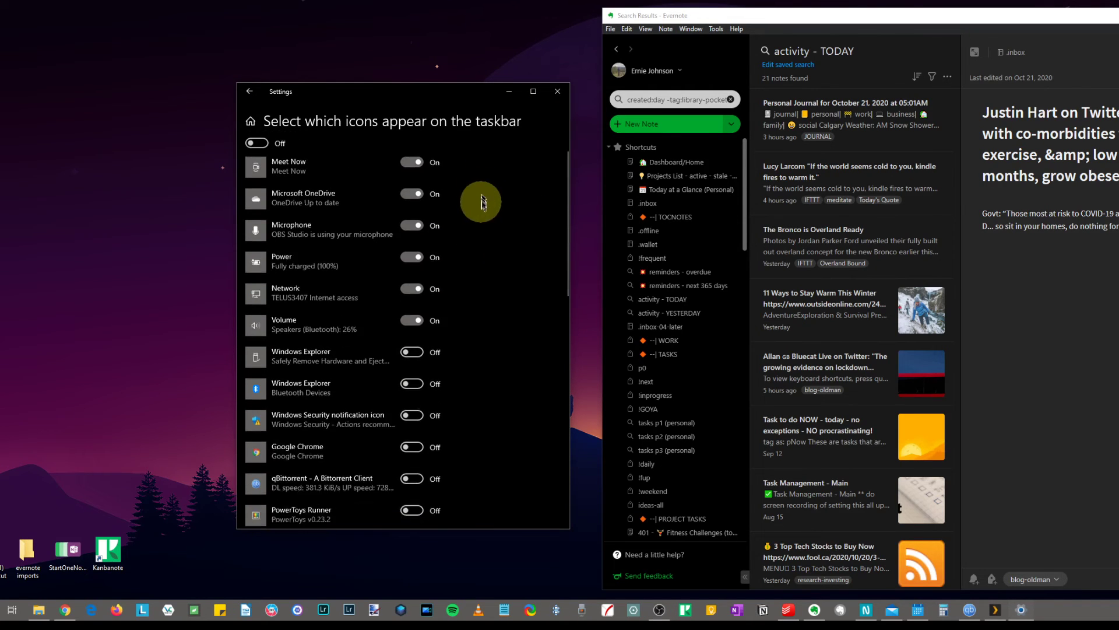
left_click(557, 94)
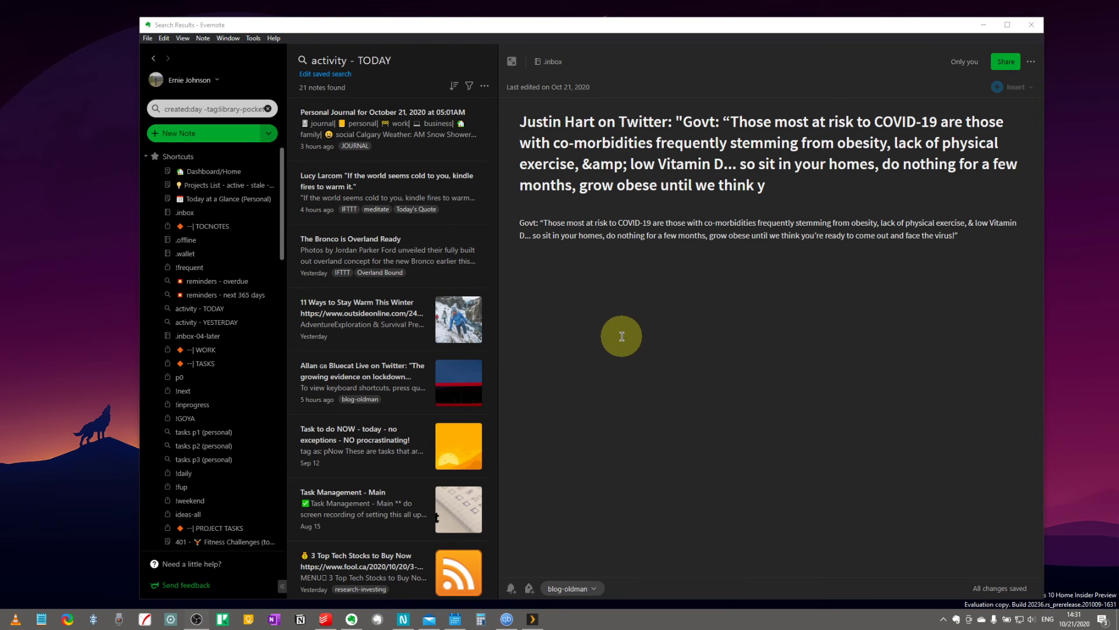
left_click(957, 620)
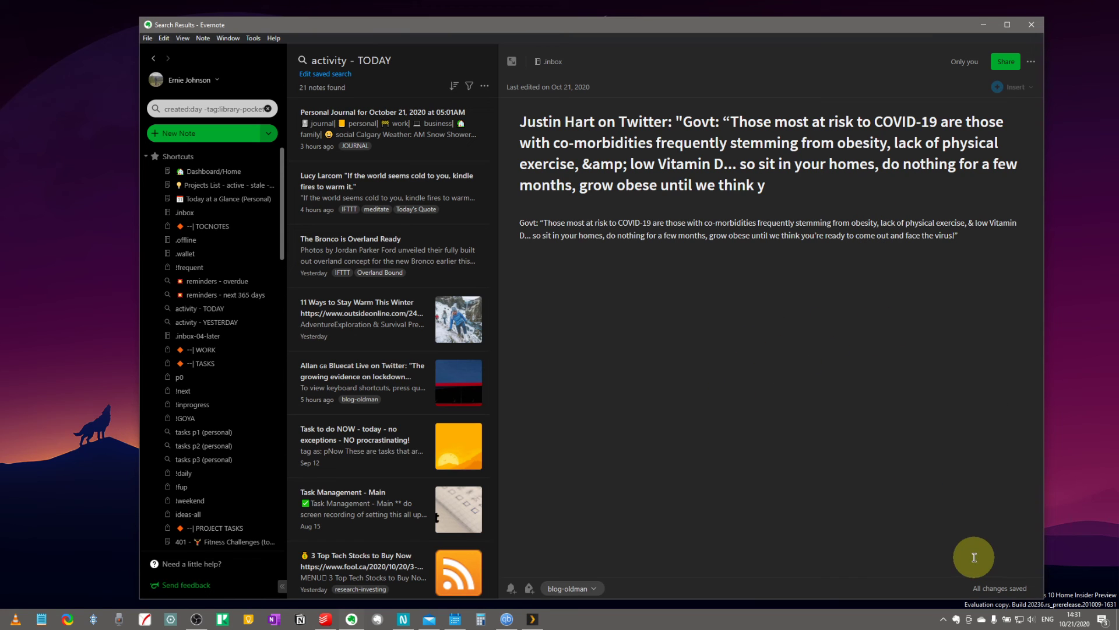
right_click(957, 621)
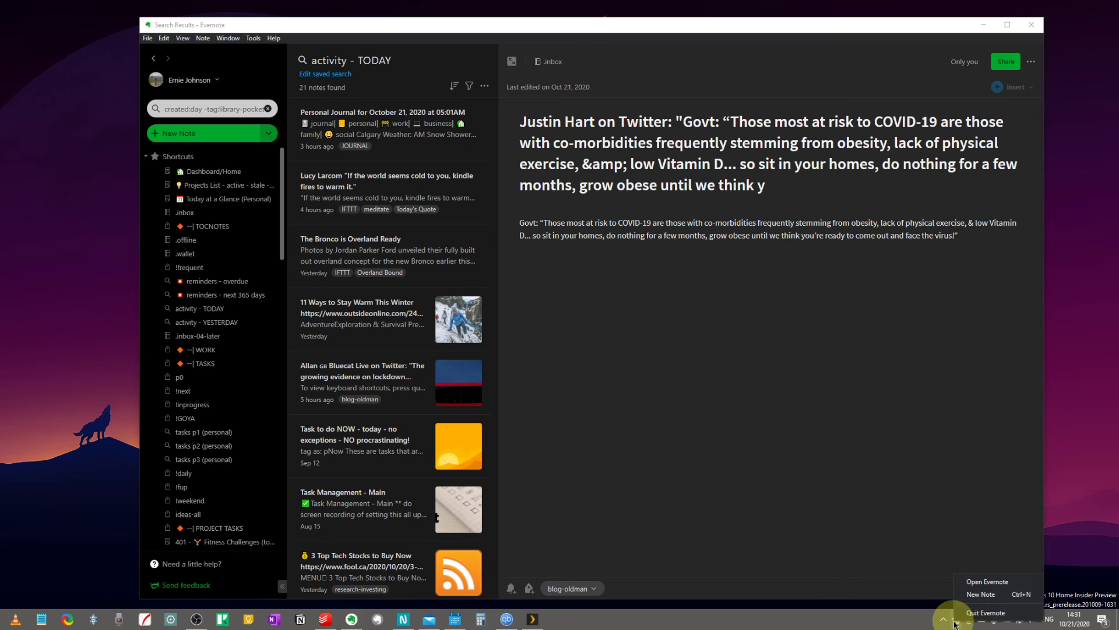
left_click(990, 595)
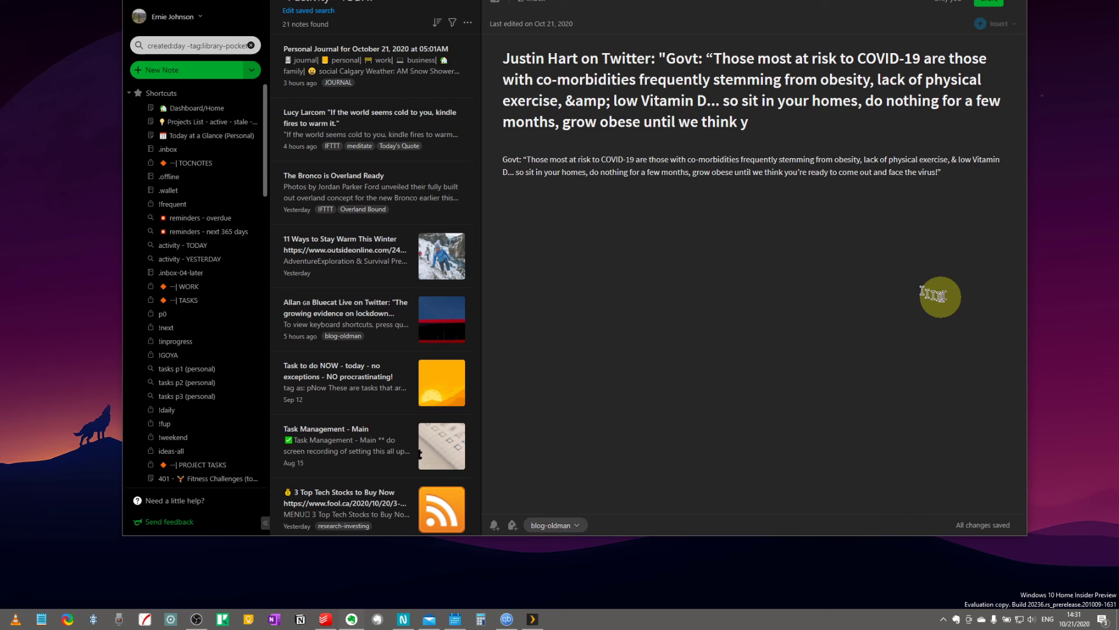
left_click_drag(893, 2, 901, 19)
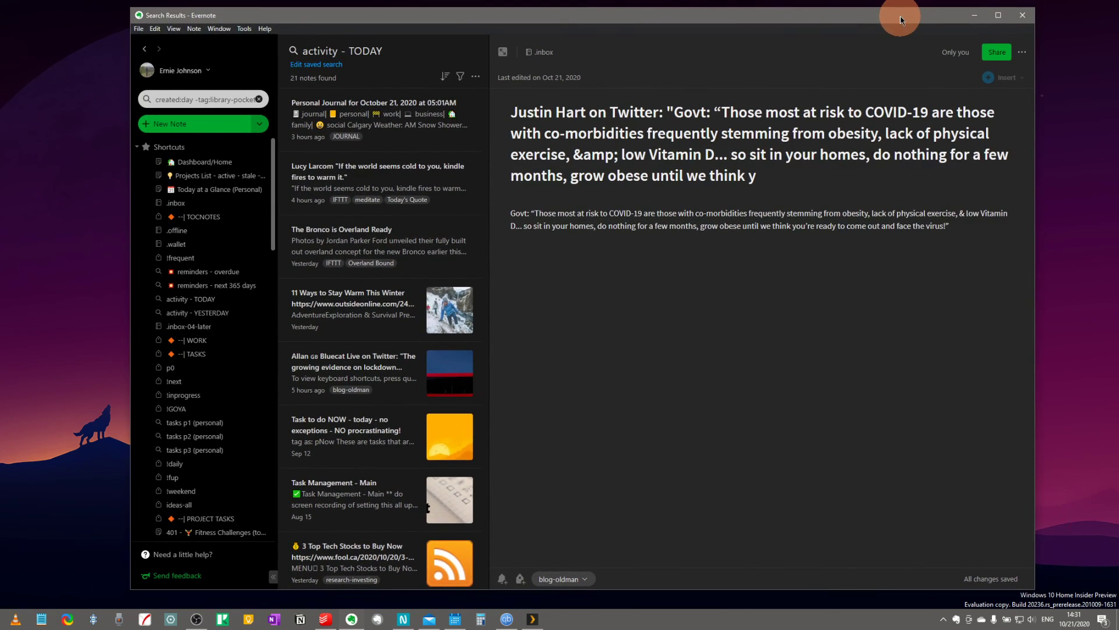
Bring the Evernote window forward from its notification-area icon
left_click(958, 621)
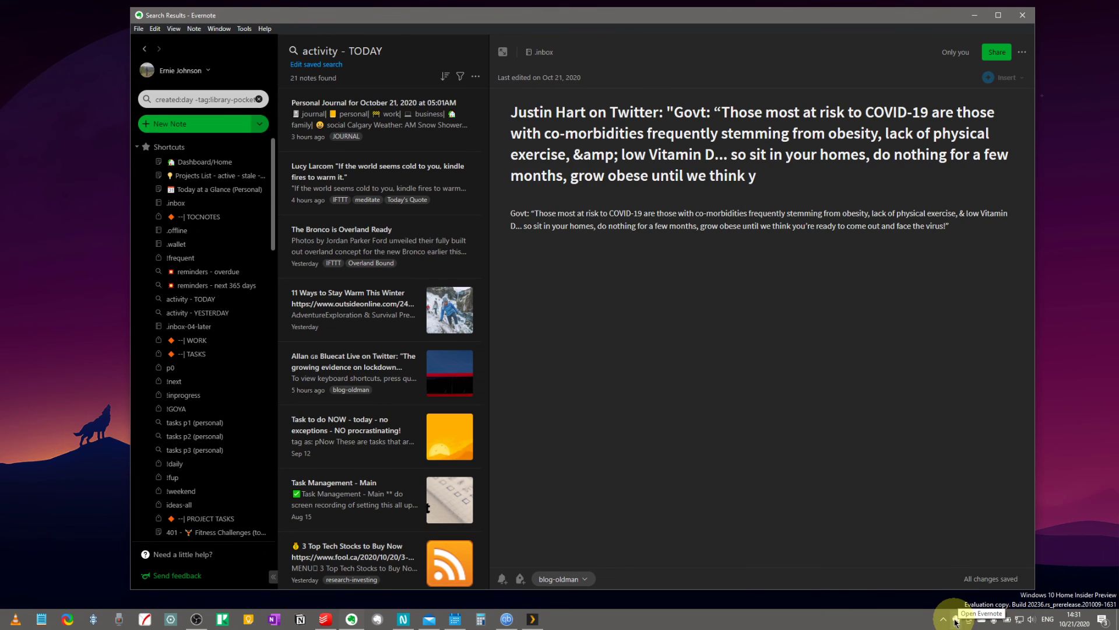